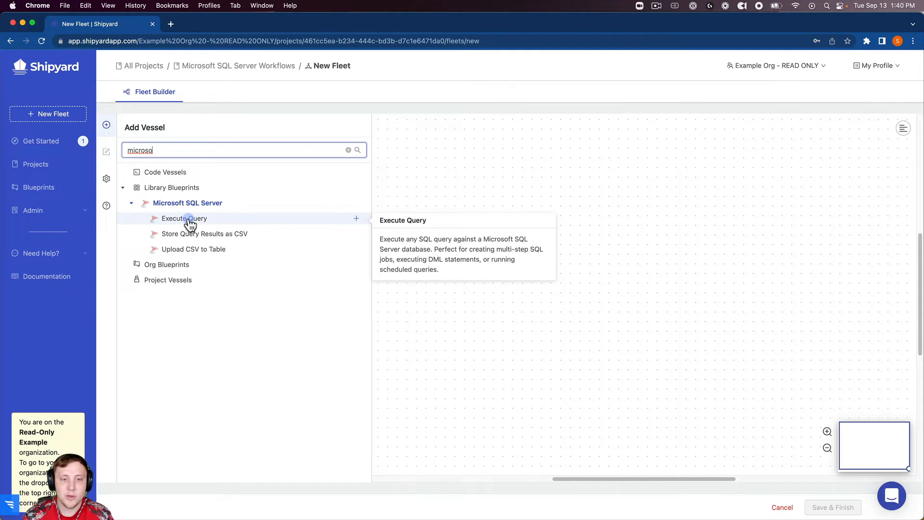
Add a Microsoft SQL Server Execute Query vessel (wild_catamaran) and dismiss the blueprint popup
click(238, 215)
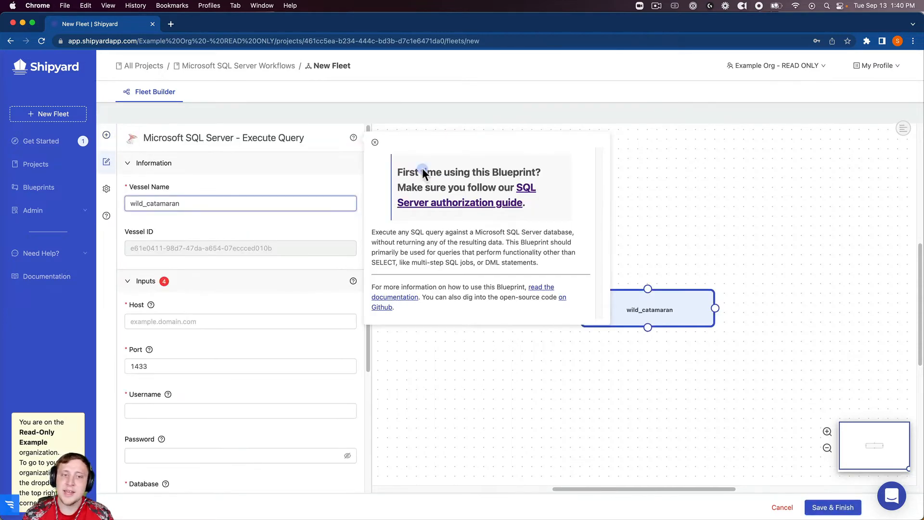
click(375, 142)
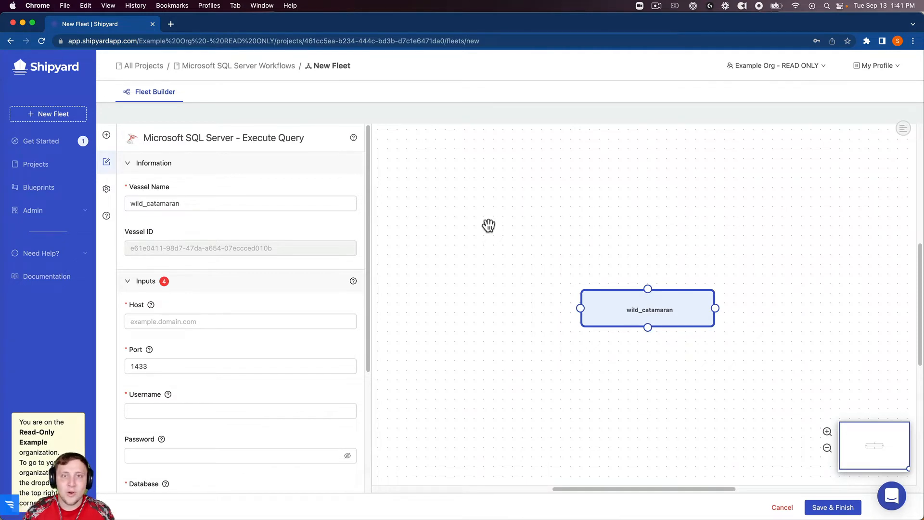
Rename the wild_catamaran vessel to 'Check Data Quality'
drag(576, 301, 460, 219)
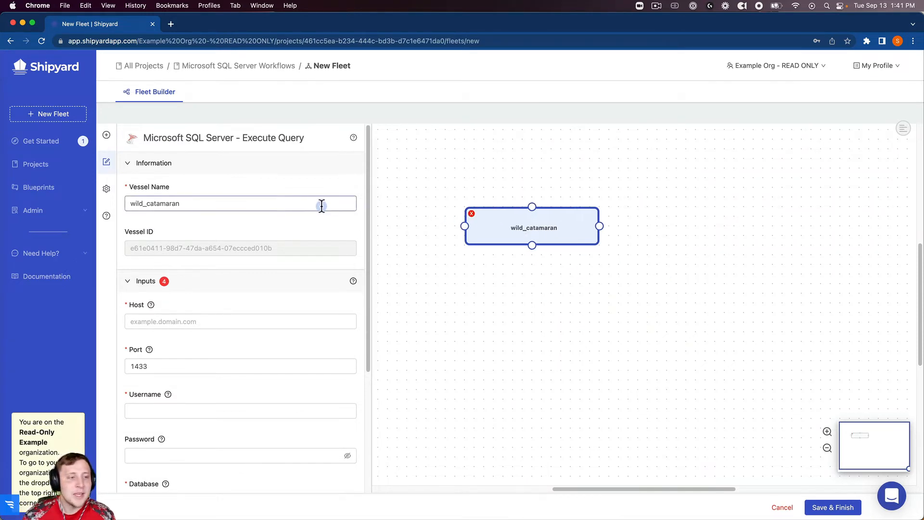
double_click(291, 205)
text(C)
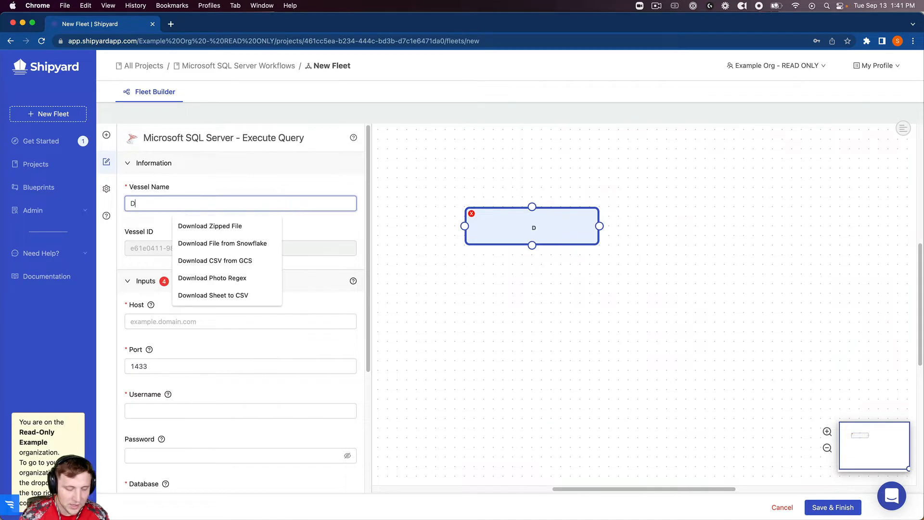
key(BackSpace)
text(Check )
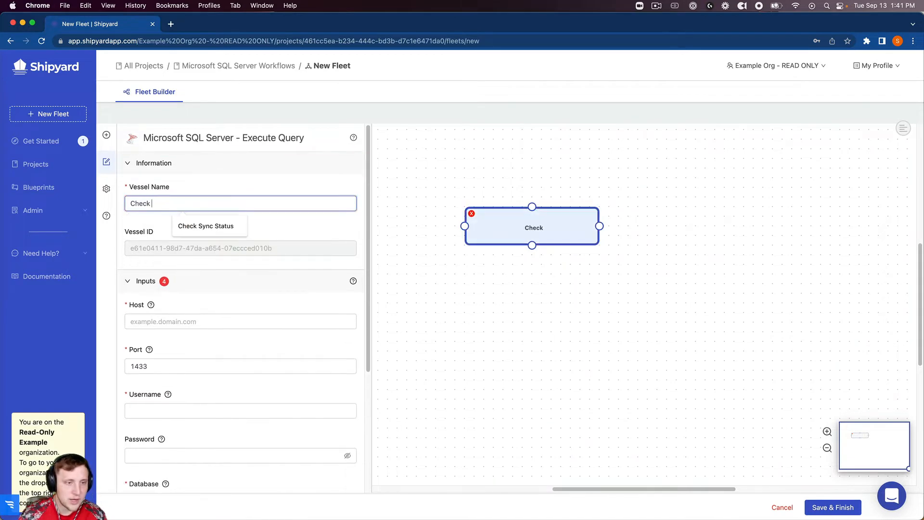
text(Data Quality)
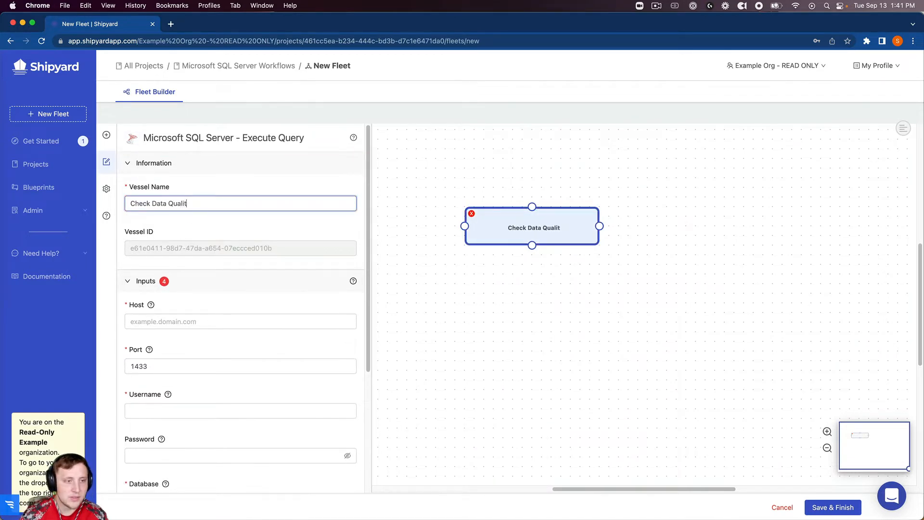
Fill the connection with host 52.42.215.145, saved username and password, and database testdb
click(228, 326)
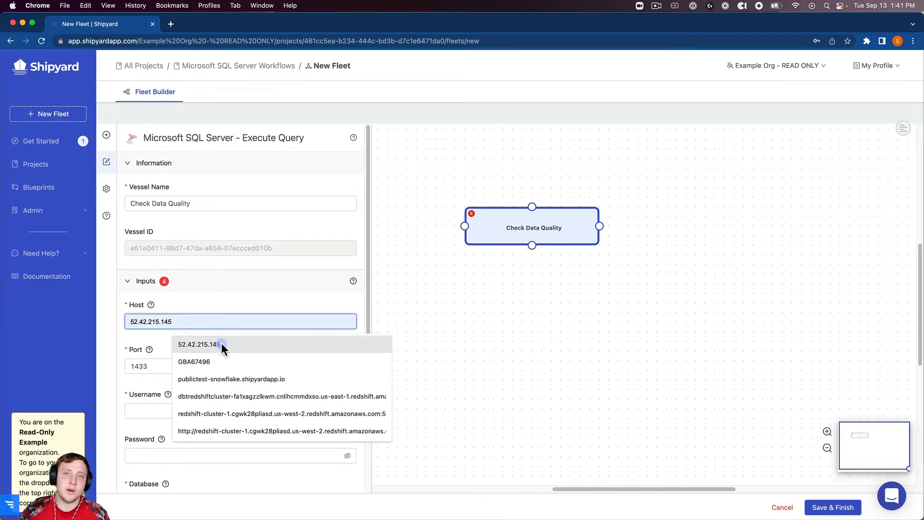
click(221, 344)
click(160, 407)
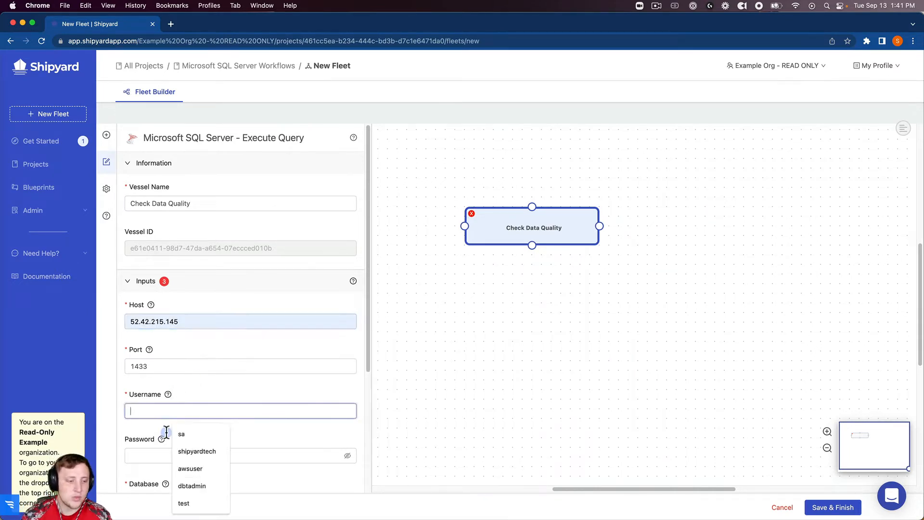
key(Down)
key(Return)
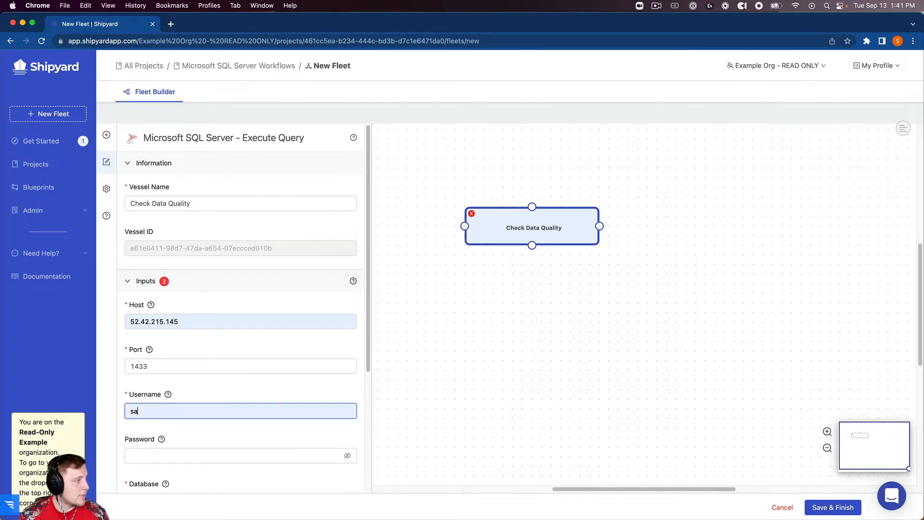
click(176, 457)
key(super+v)
scroll(175, 454, down, 2)
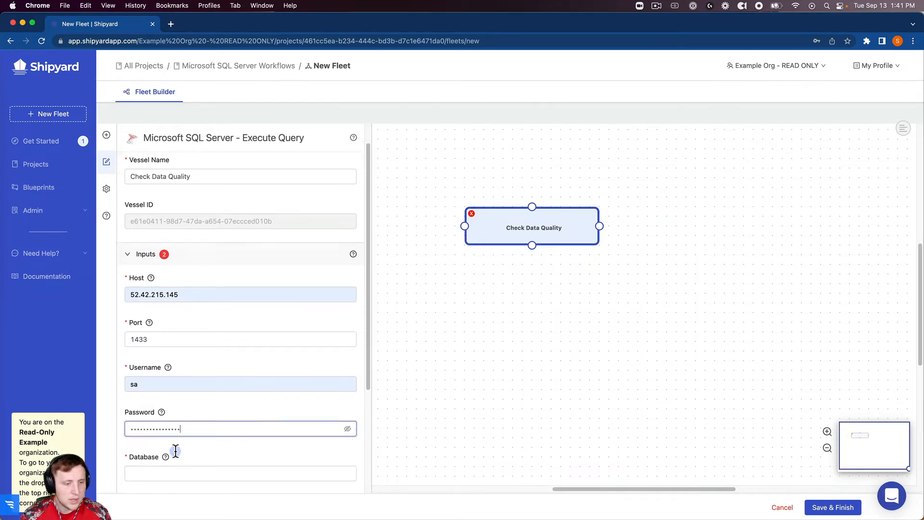
click(170, 408)
key(Return)
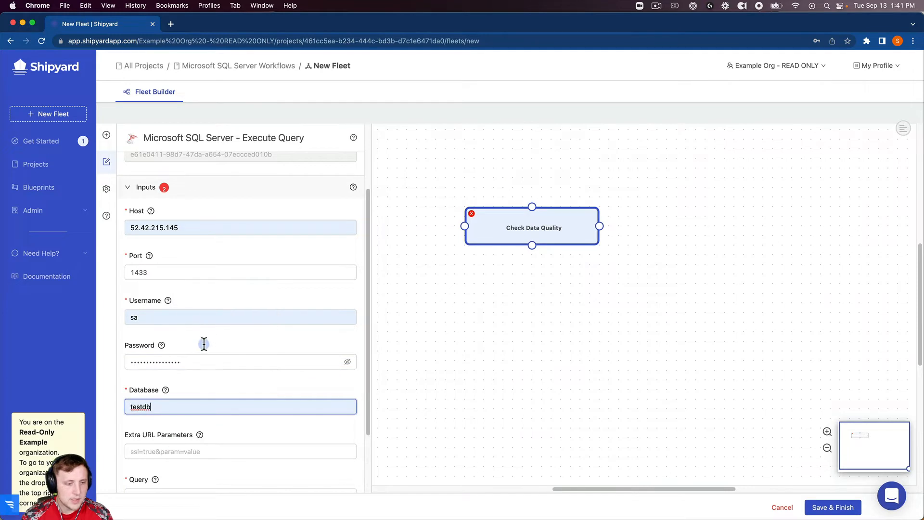
Enter the query 'select * from test_table'
scroll(202, 344, down, 2)
click(186, 414)
text(se)
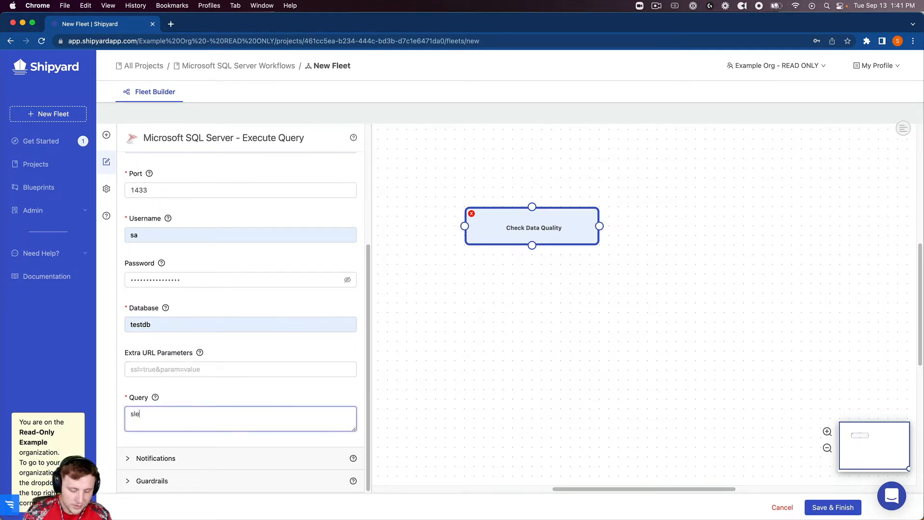
text(lec)
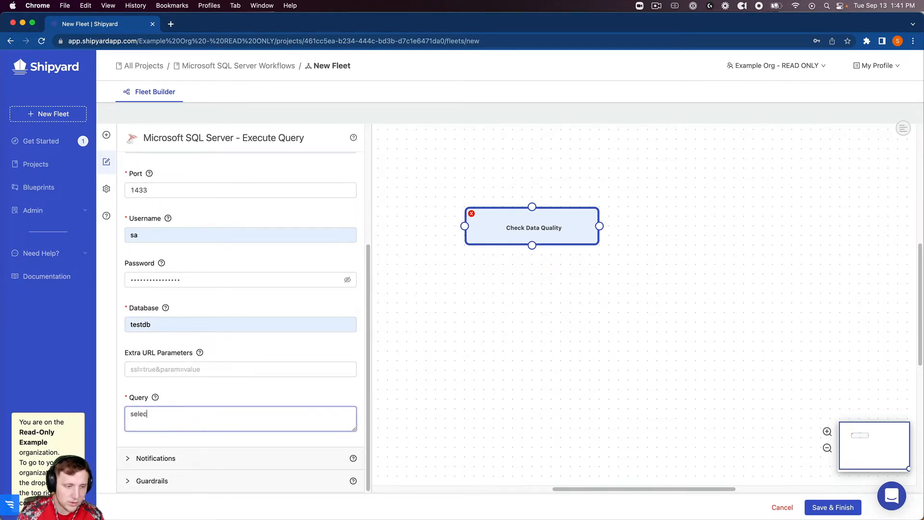
text(t * from test_table)
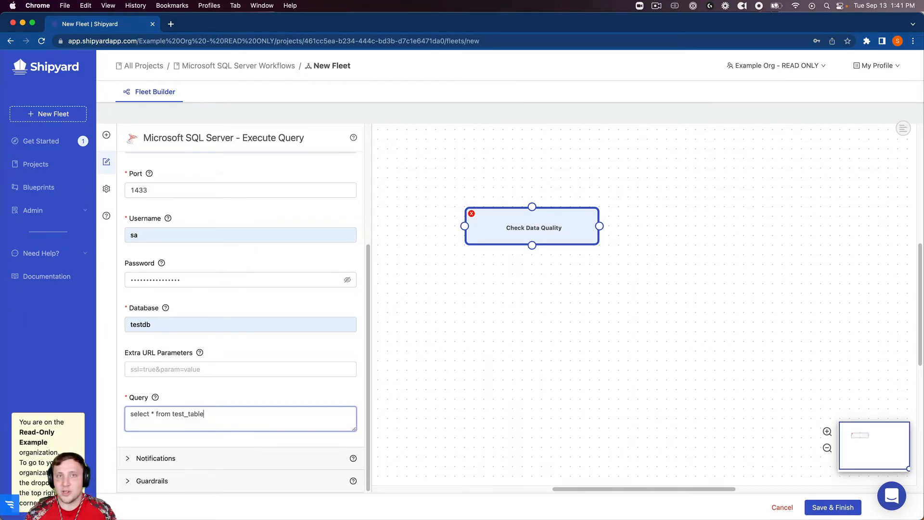
click(166, 457)
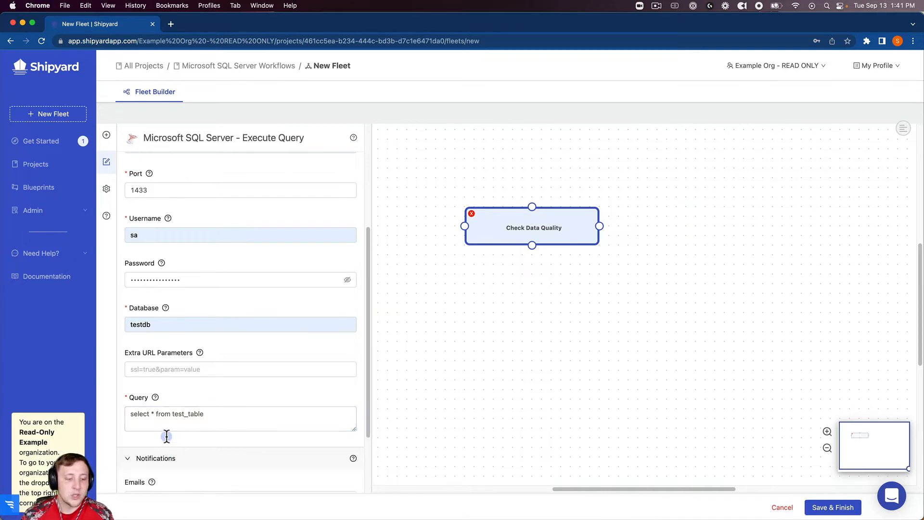
Email the recipient on Any Error and set Guardrails Number of Retries to None
scroll(160, 423, down, 3)
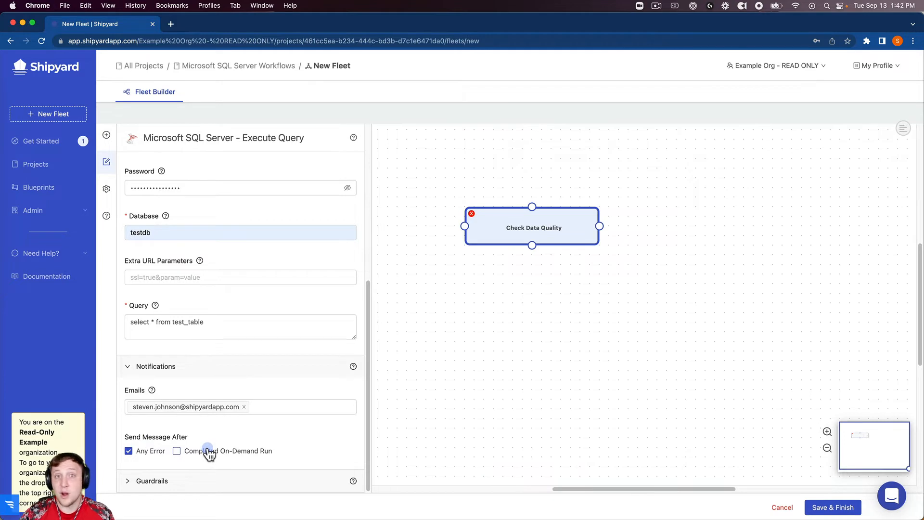
click(188, 476)
scroll(187, 433, down, 5)
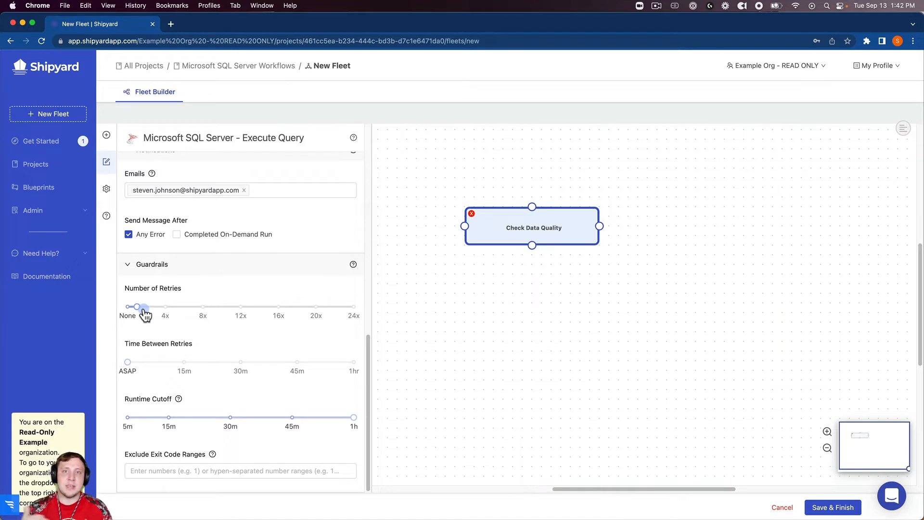
mouse_move(139, 311)
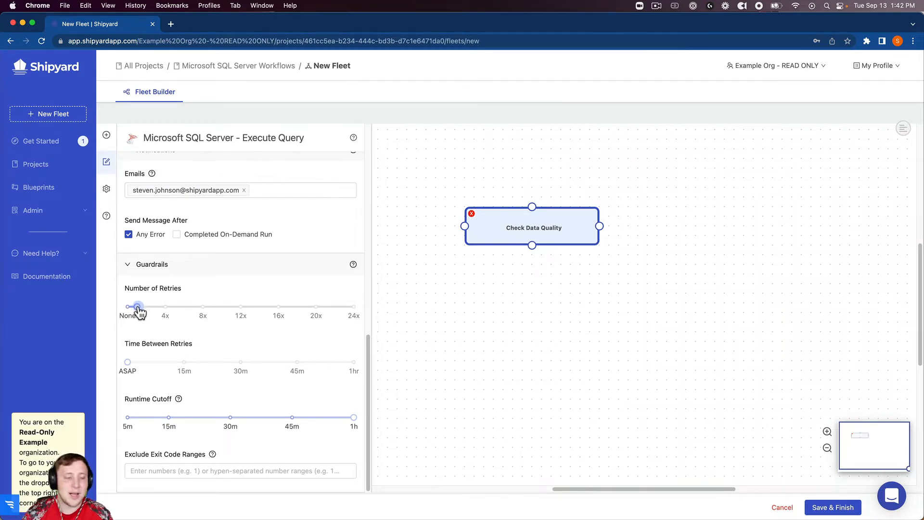
drag(138, 308, 119, 309)
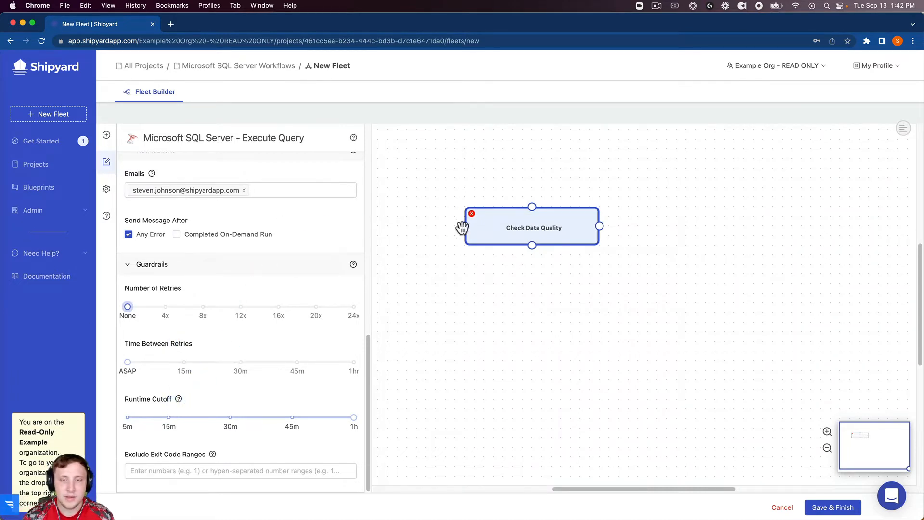
Add an Email Send Message vessel (remarkable_boom) beside Check Data Quality and review its blueprint info
drag(476, 222, 459, 223)
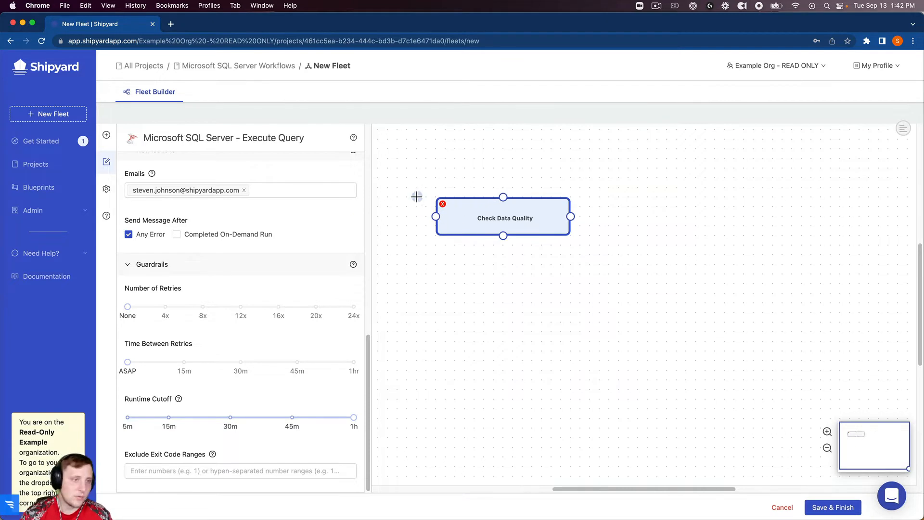
click(107, 135)
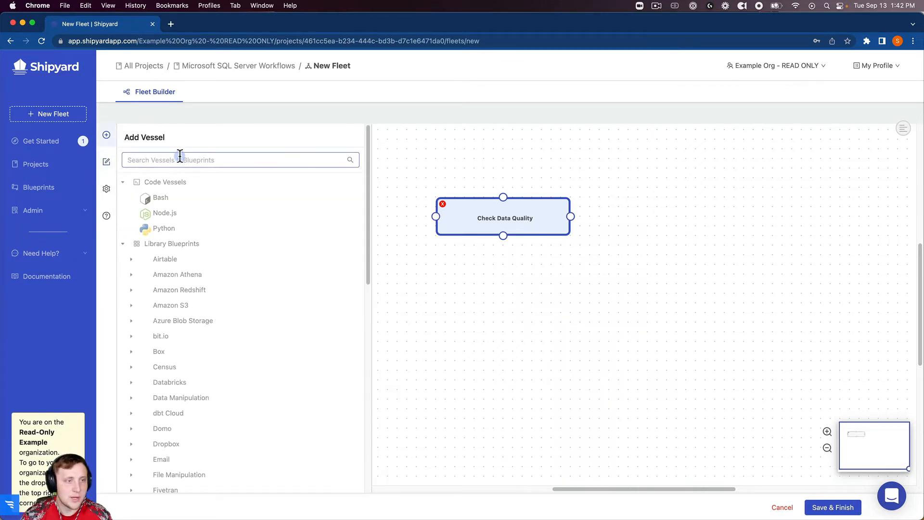
text(email)
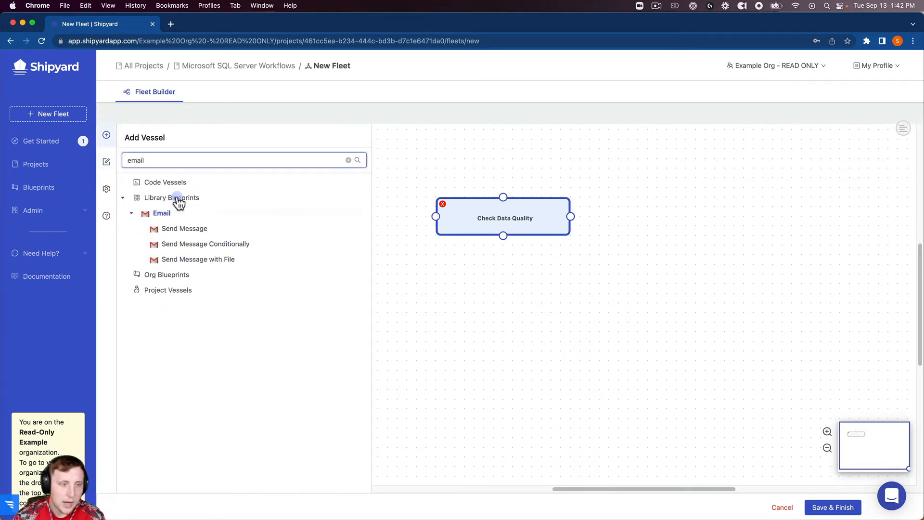
click(298, 216)
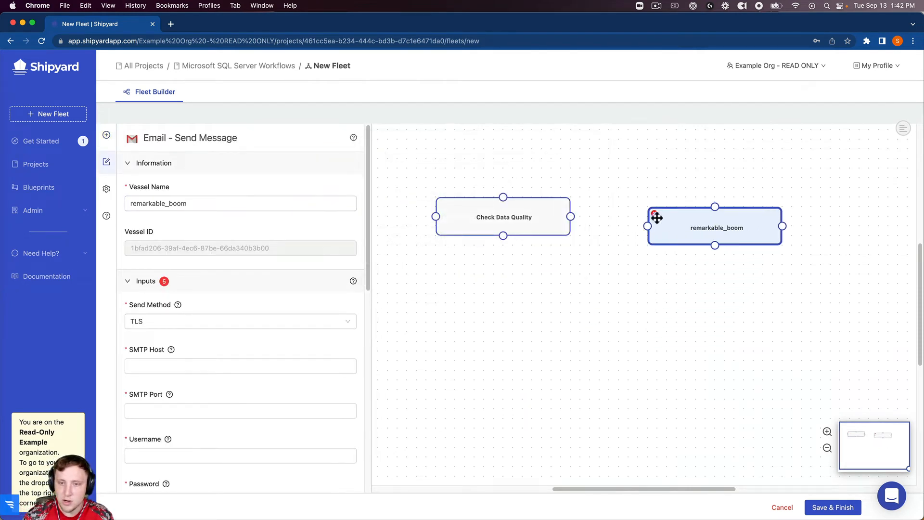
mouse_move(571, 217)
mouse_down()
mouse_move(607, 219)
mouse_move(571, 218)
mouse_up()
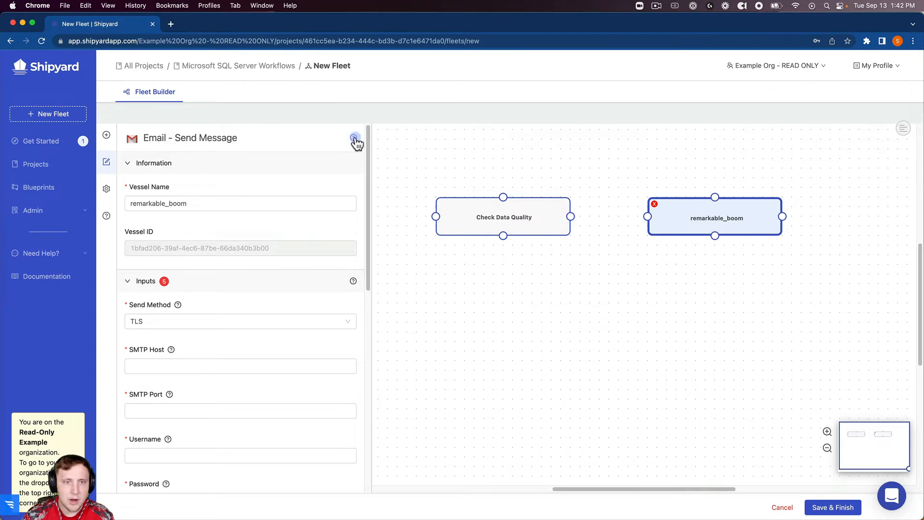
mouse_move(355, 139)
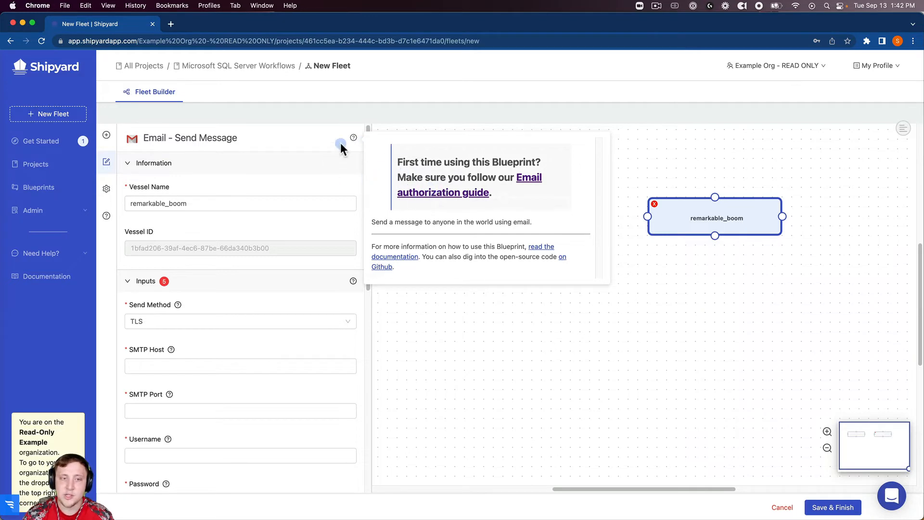
click(289, 162)
click(298, 164)
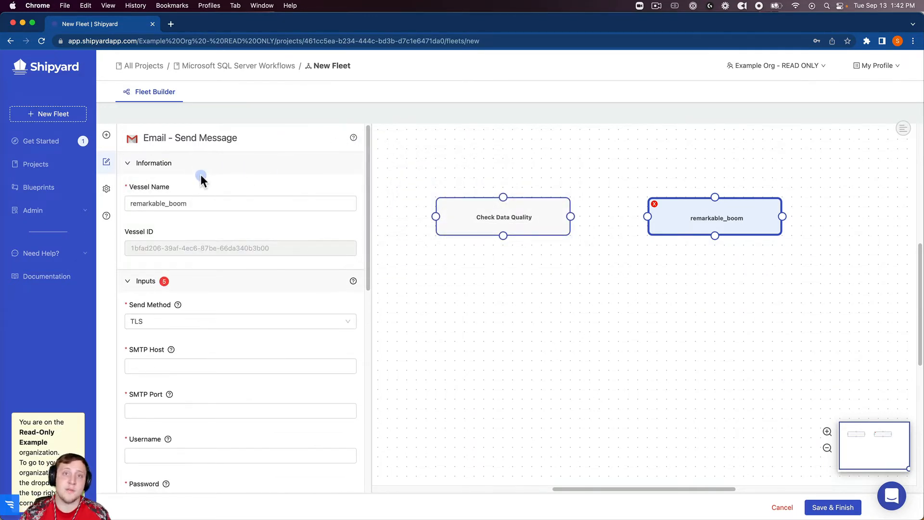
Rename the remarkable_boom vessel to 'Send Email for Data Quality Issues'
click(190, 204)
double_click(189, 203)
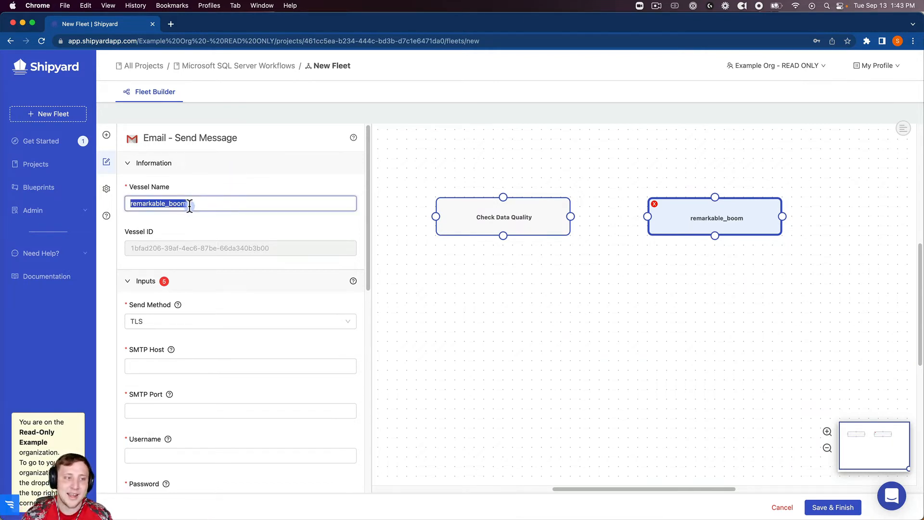
text(Send Em)
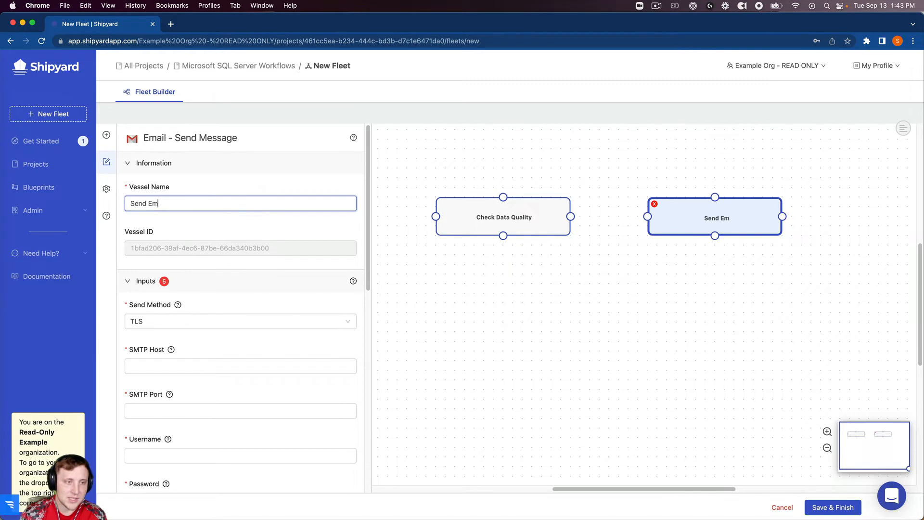
text(ail for Data )
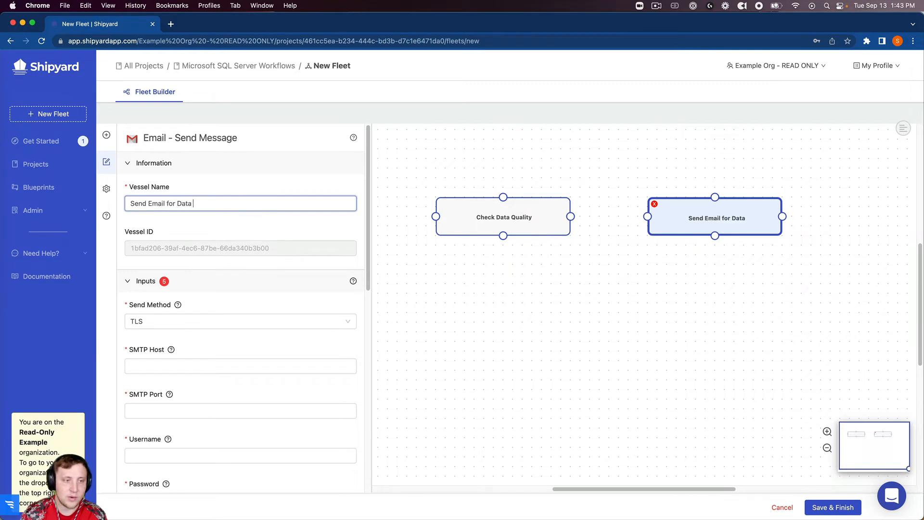
text(Quality Issues)
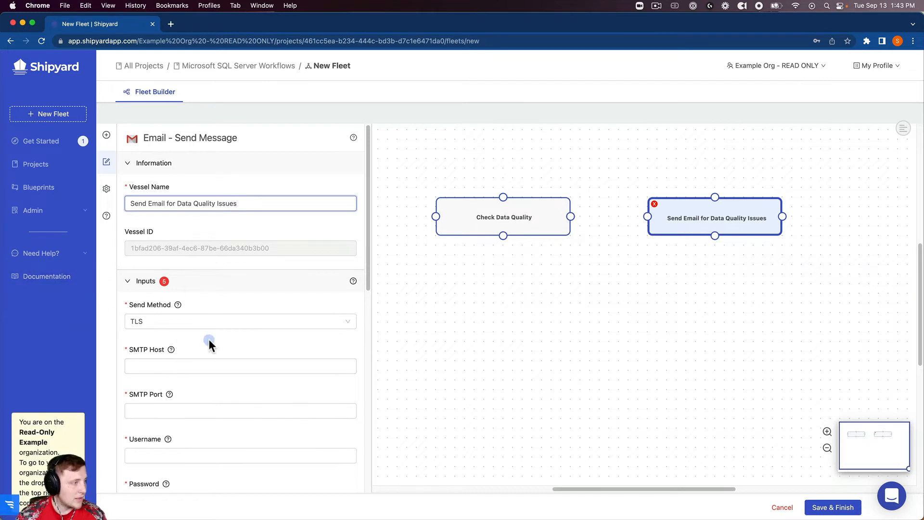
Set the SMTP host to smtp.gmail.com and port to 587
click(186, 366)
click(190, 388)
key(Tab)
text(587)
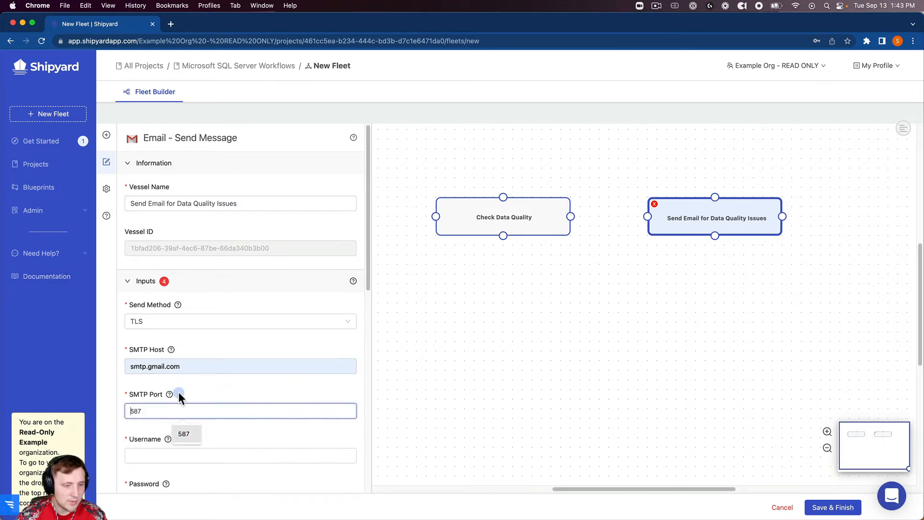
click(174, 437)
scroll(174, 418, down, 2)
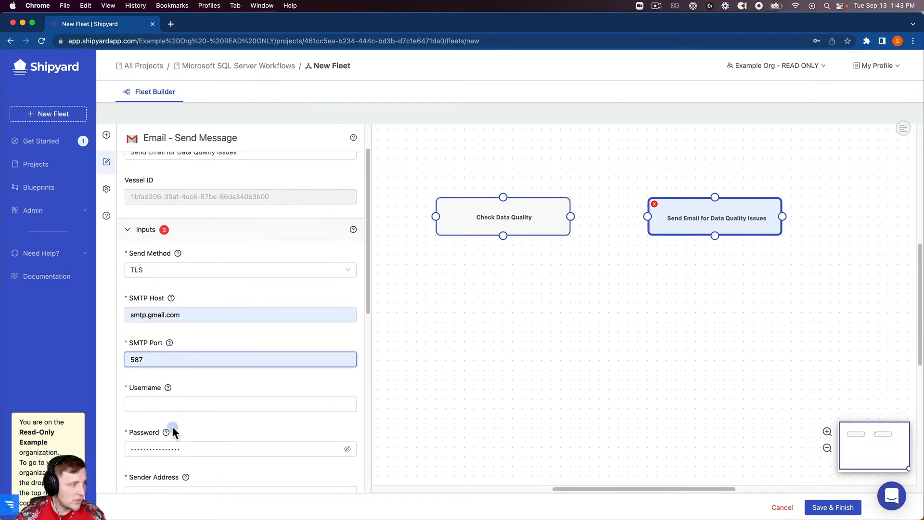
scroll(172, 426, down, 2)
Fill in the saved login username, account password and sender address
click(203, 343)
key(Down)
key(Return)
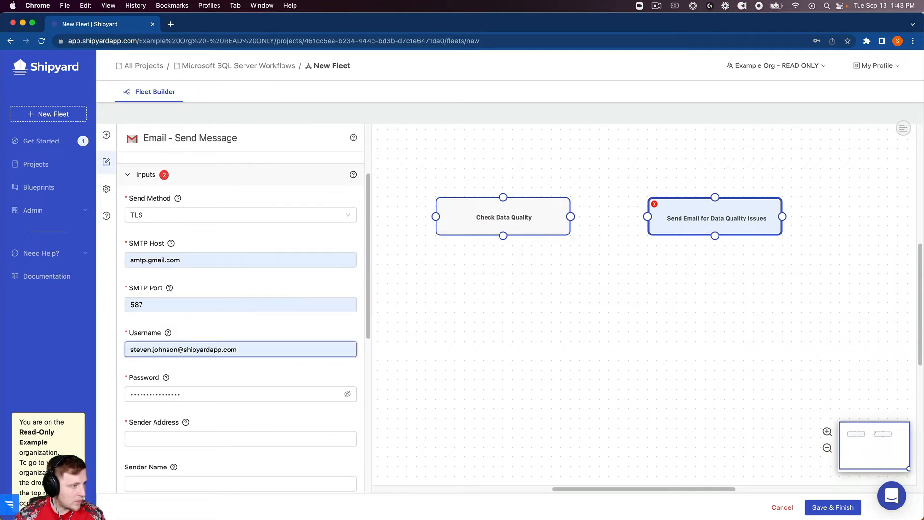
click(170, 392)
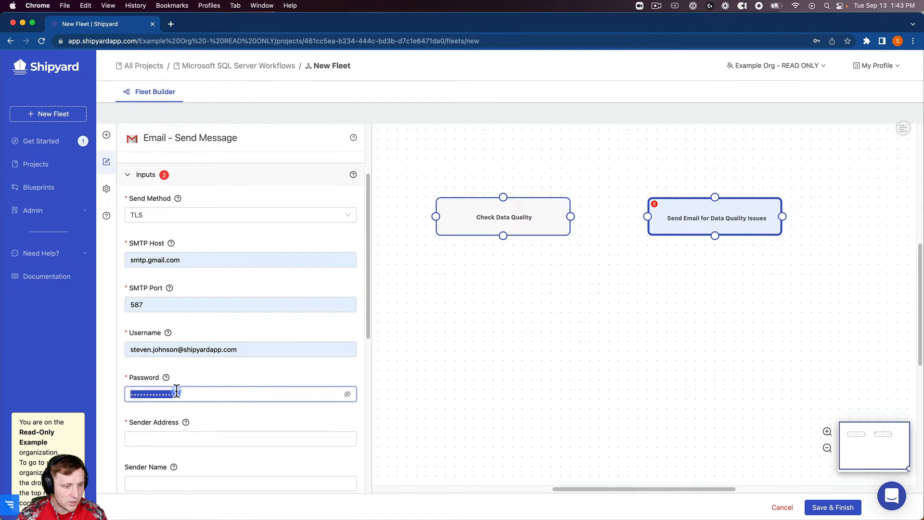
click(177, 446)
key(Down)
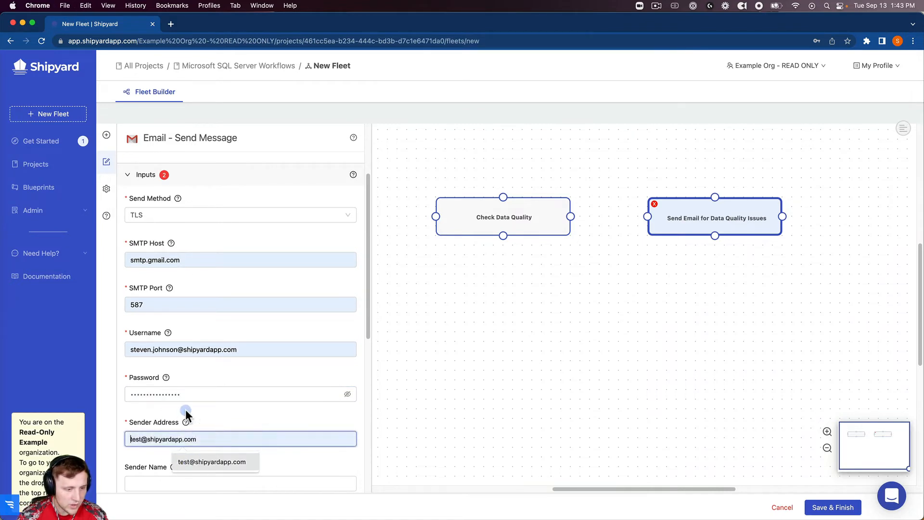
key(Return)
mouse_move(186, 423)
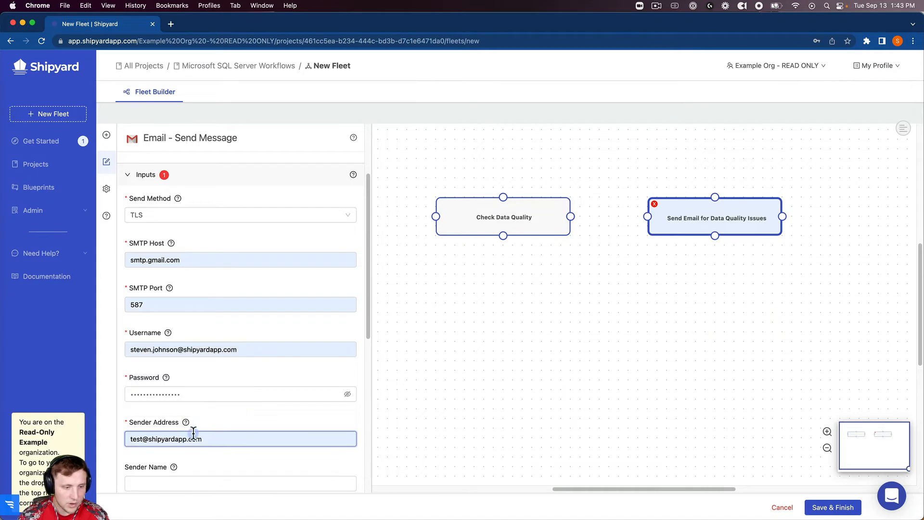
scroll(196, 438, down, 5)
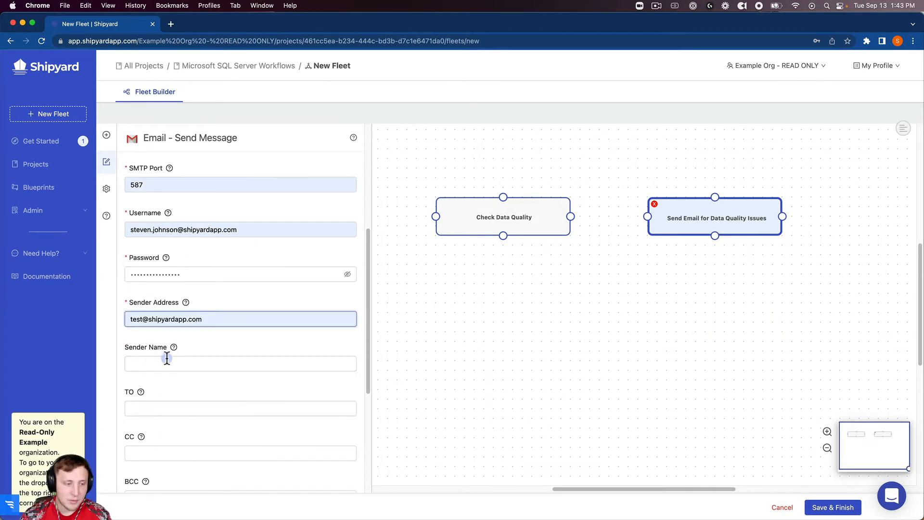
Set the email's TO field to the suggested recipient address
click(173, 409)
key(Down)
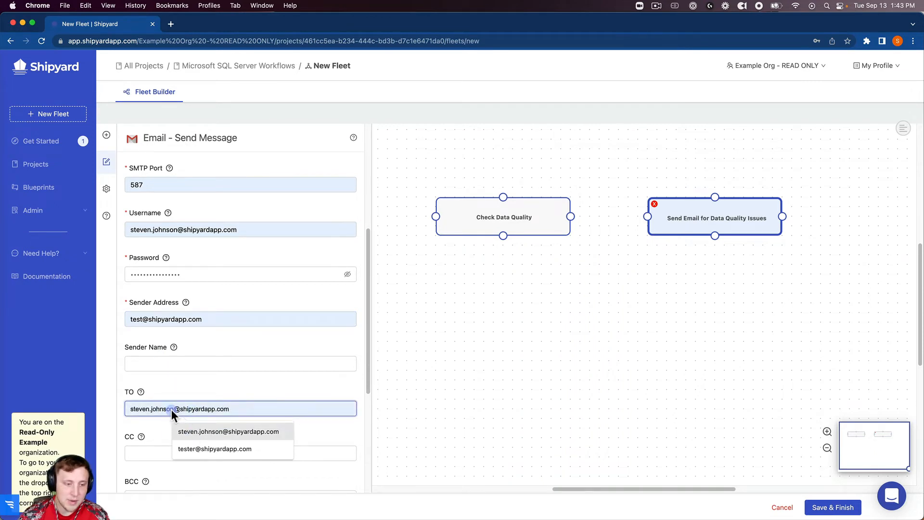
key(Return)
scroll(159, 319, down, 6)
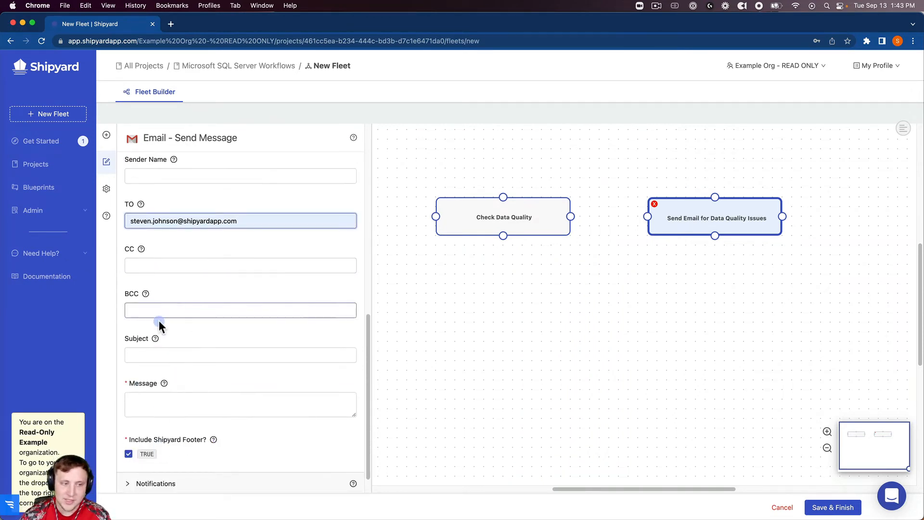
Enter subject 'SQL Server Data Issues' and message 'Check out the SQL Server instance for issues!'
click(171, 355)
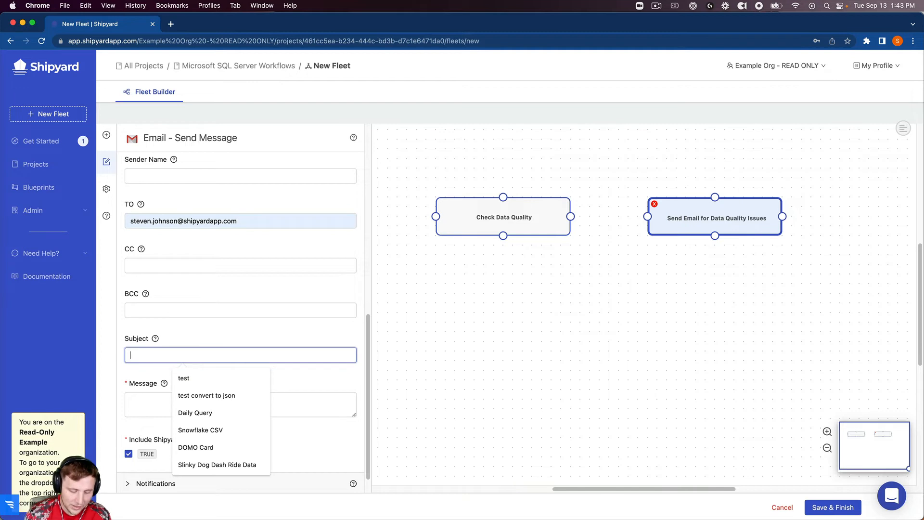
text(SQL Server Data Issues)
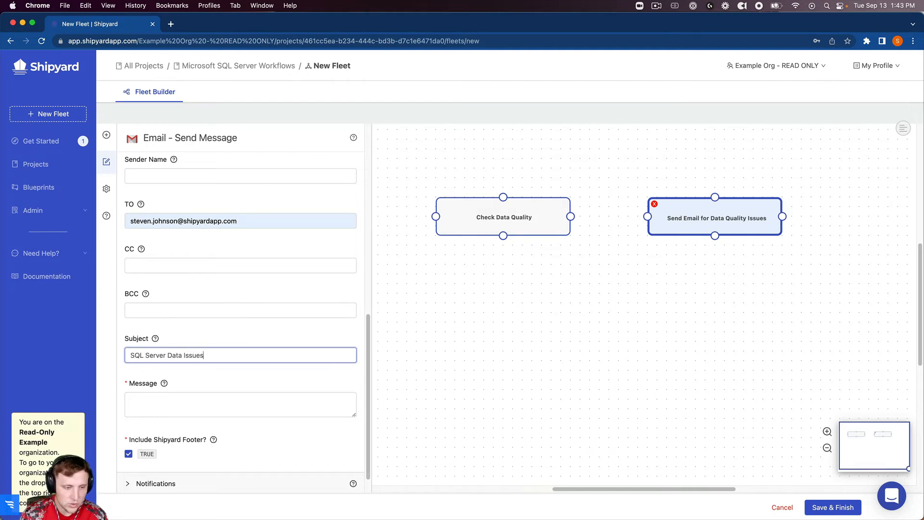
key(Tab)
text(Chec)
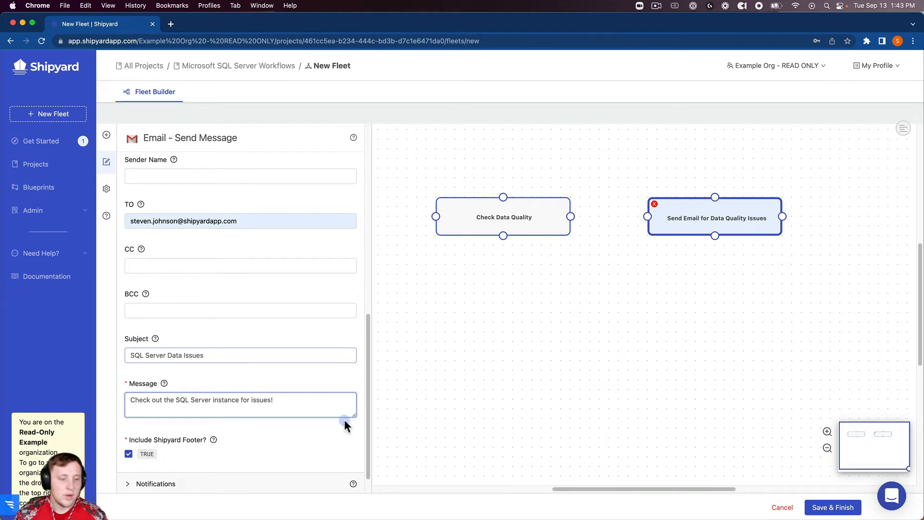
scroll(282, 237, up, 5)
scroll(282, 238, up, 5)
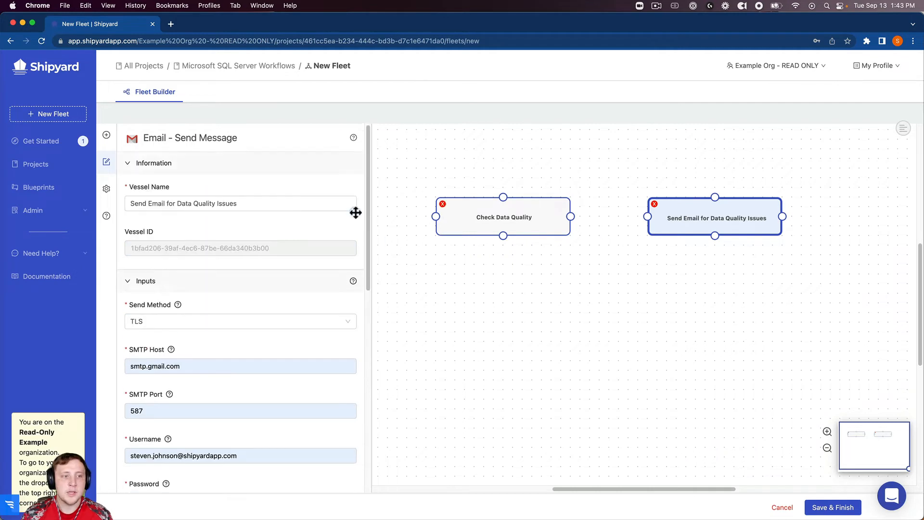
Link Check Data Quality to the email vessel with an Errored condition
click(640, 216)
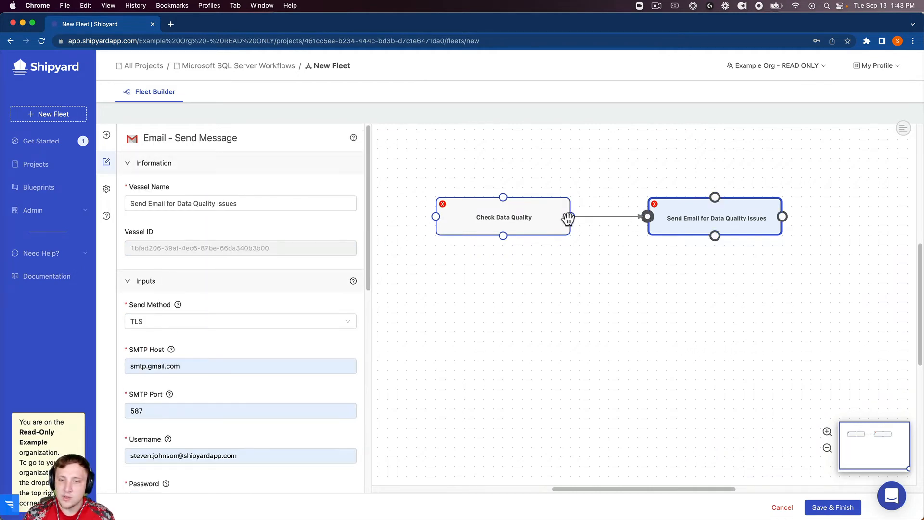
click(609, 216)
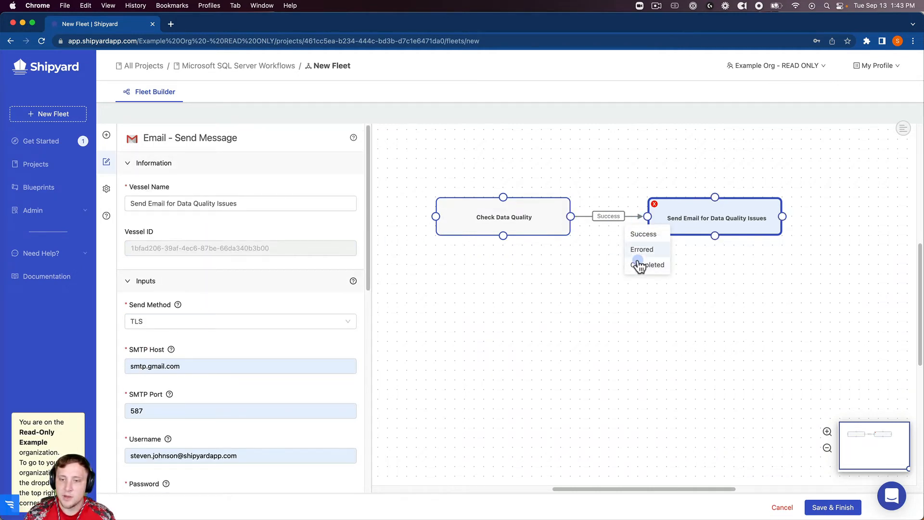
click(639, 249)
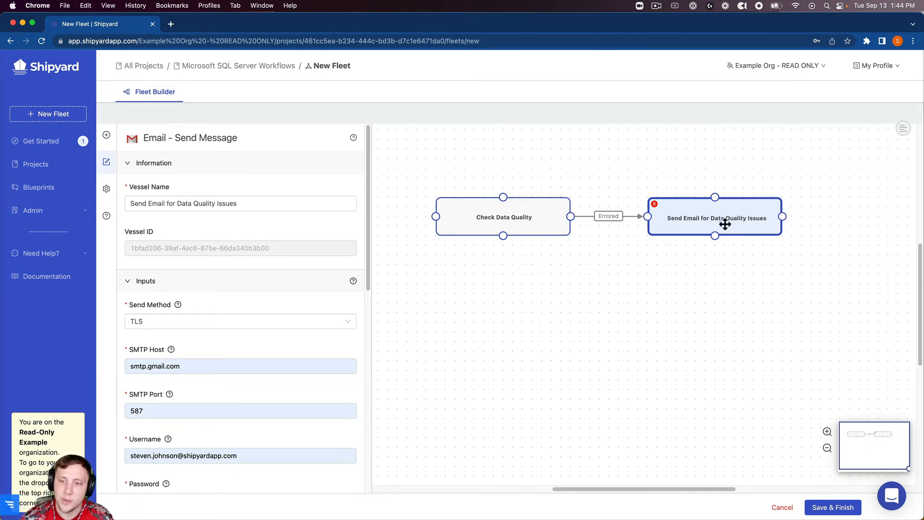
Rename the fleet from energetic_tugboat to 'Microsoft SQL Server -> Email: Data Quality'
click(106, 189)
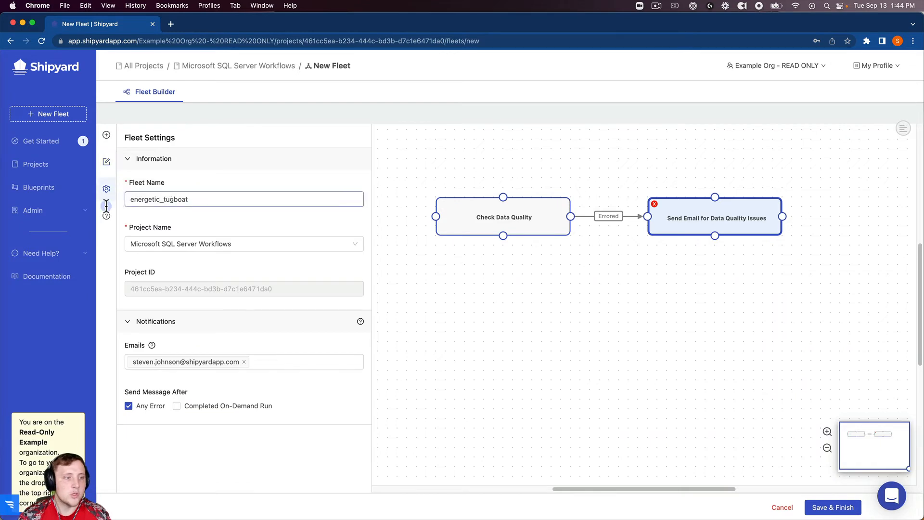
double_click(188, 203)
text(Microsoft SQL Serv)
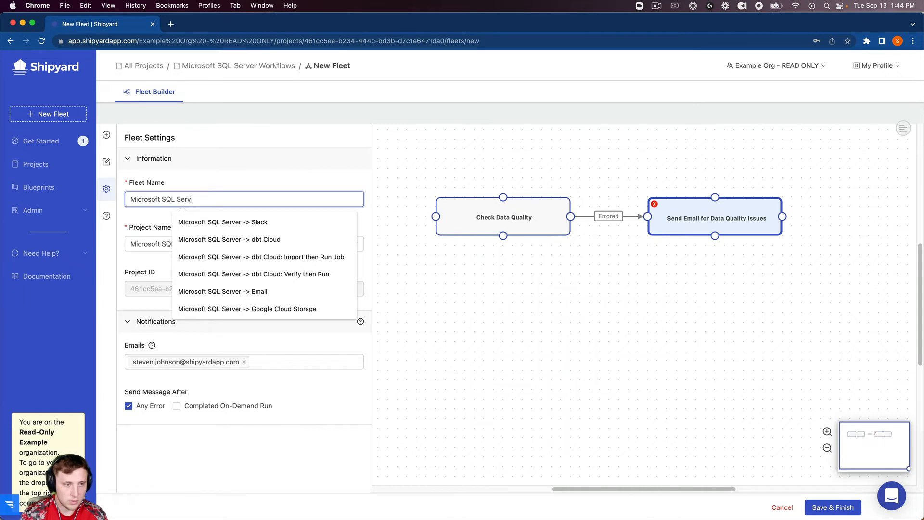
text(er -> Email: Data Qu)
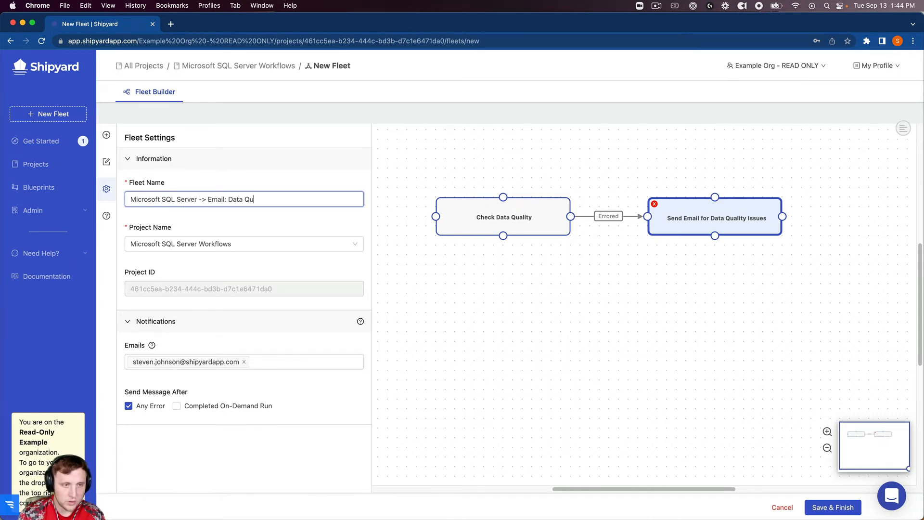
text(ality)
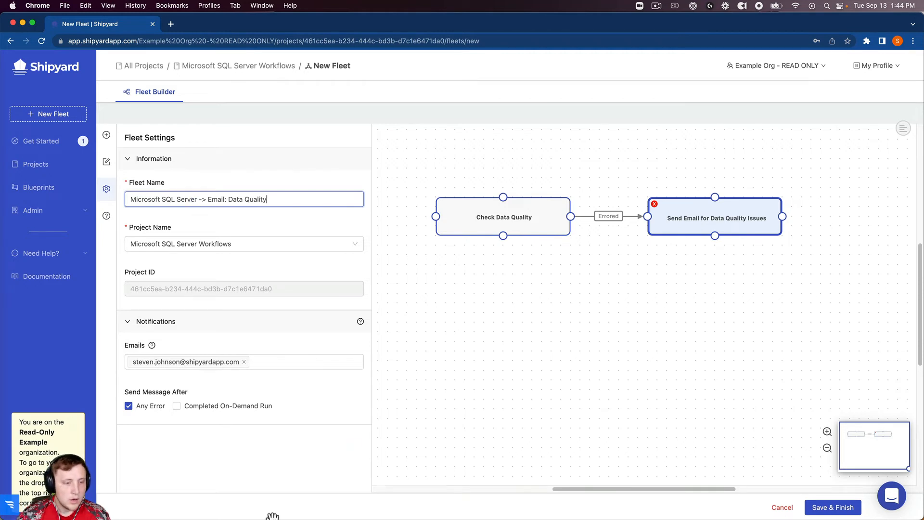
Save the fleet and start its first on-demand run
click(824, 508)
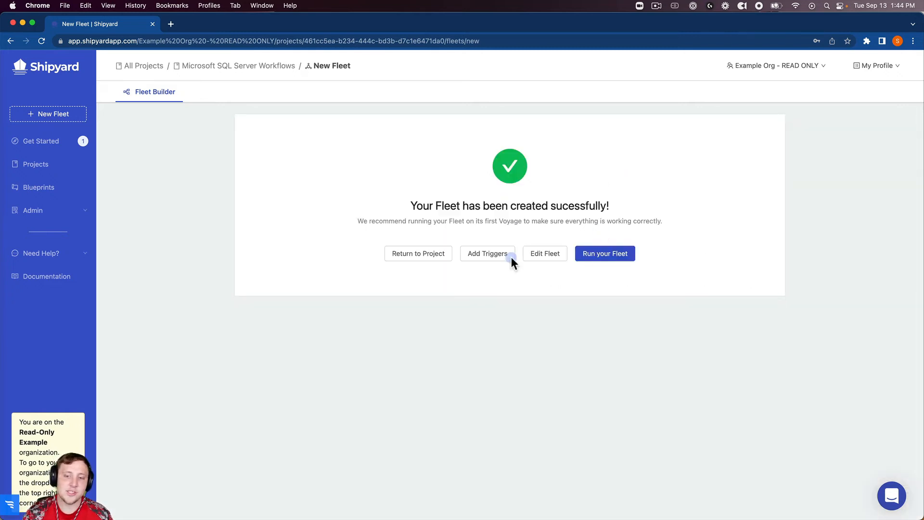
click(600, 260)
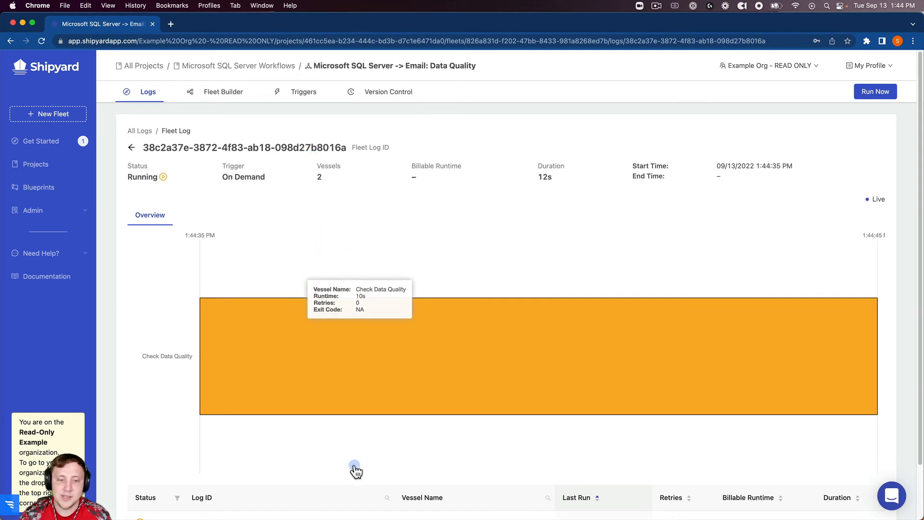
Open the vessel log of the errored Check Data Quality vessel
scroll(356, 311, down, 2)
scroll(316, 377, up, 2)
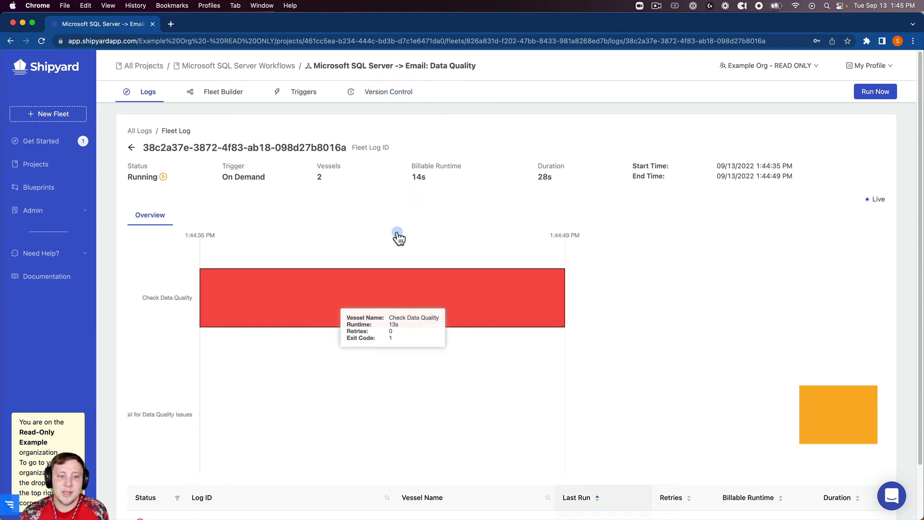
click(403, 277)
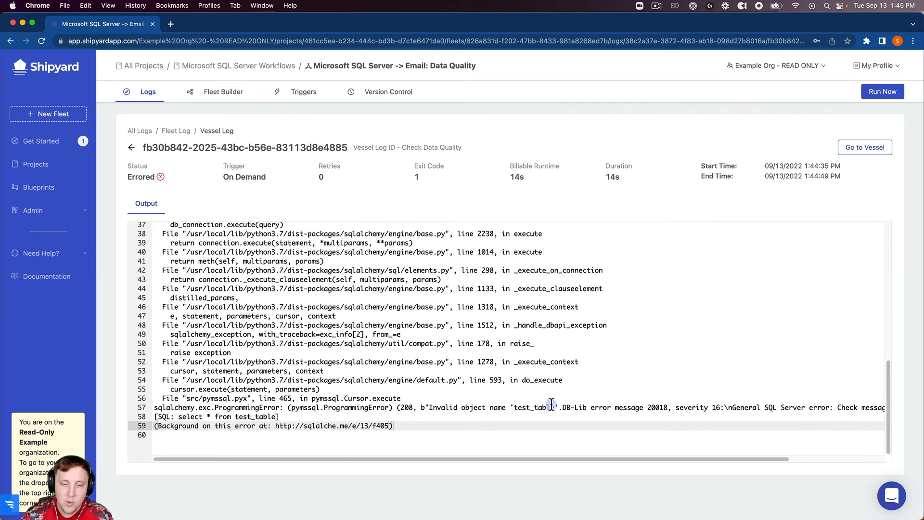
Highlight the invalid object name 'test_table' error, then return to the Fleet Log
drag(555, 407, 429, 408)
shift+click(559, 408)
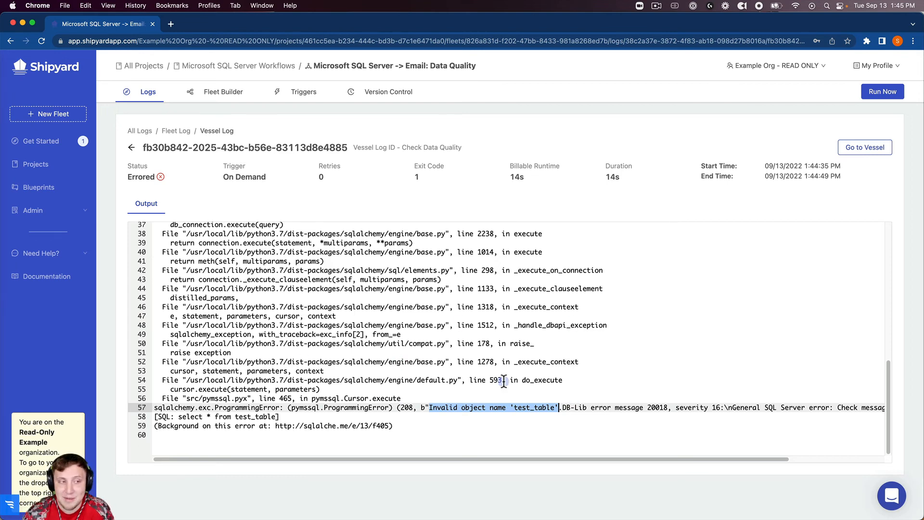
click(506, 150)
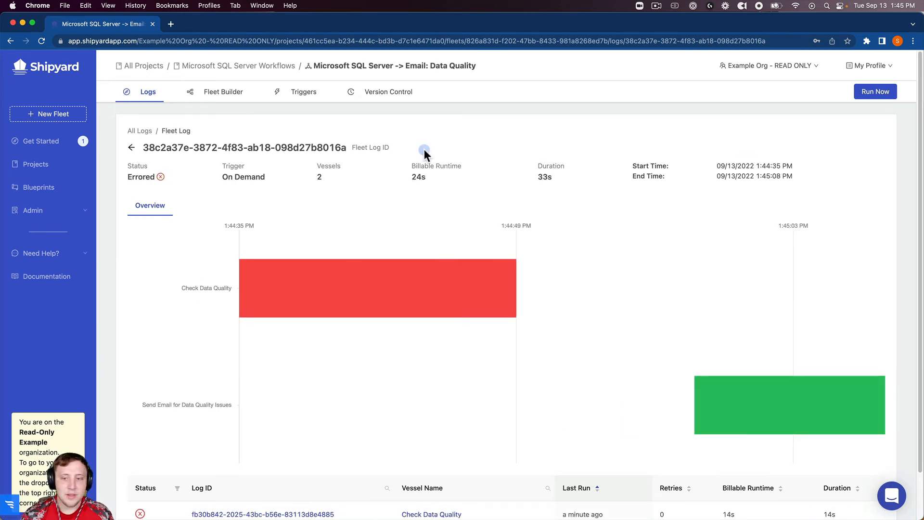
mouse_move(130, 517)
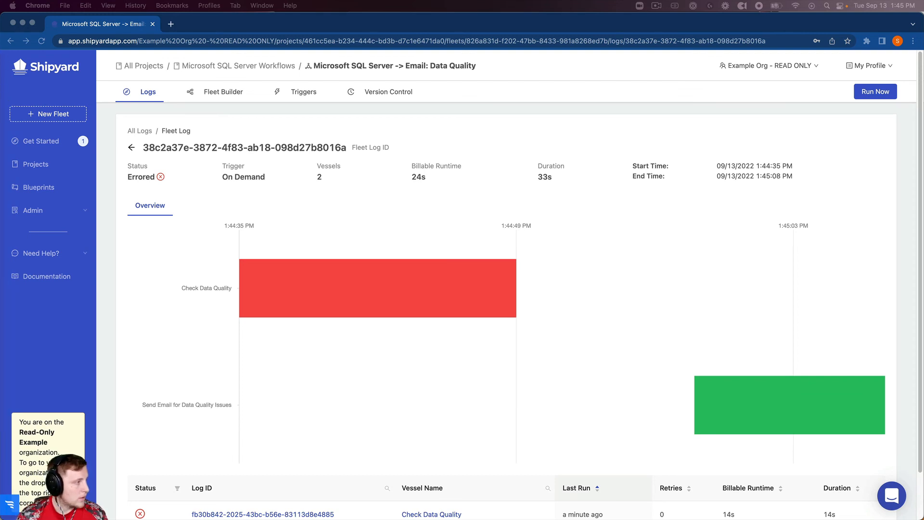
drag(0, 34, 462, 80)
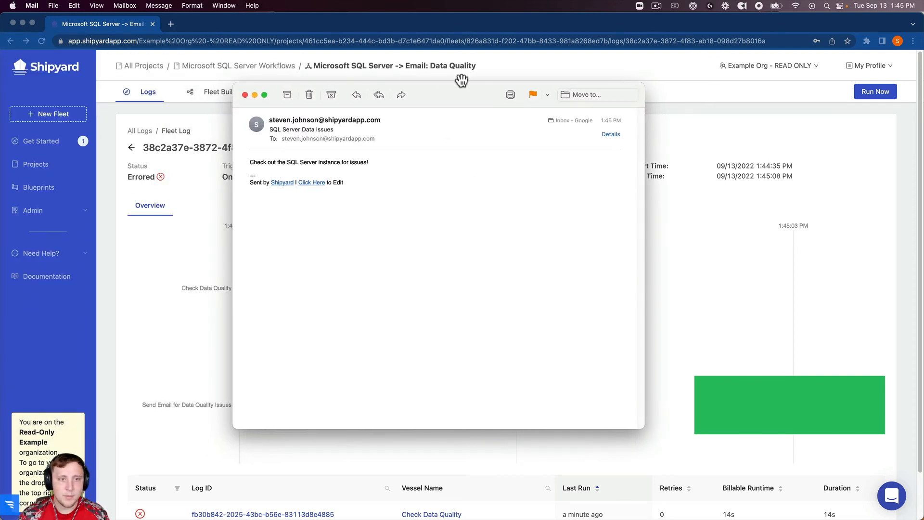